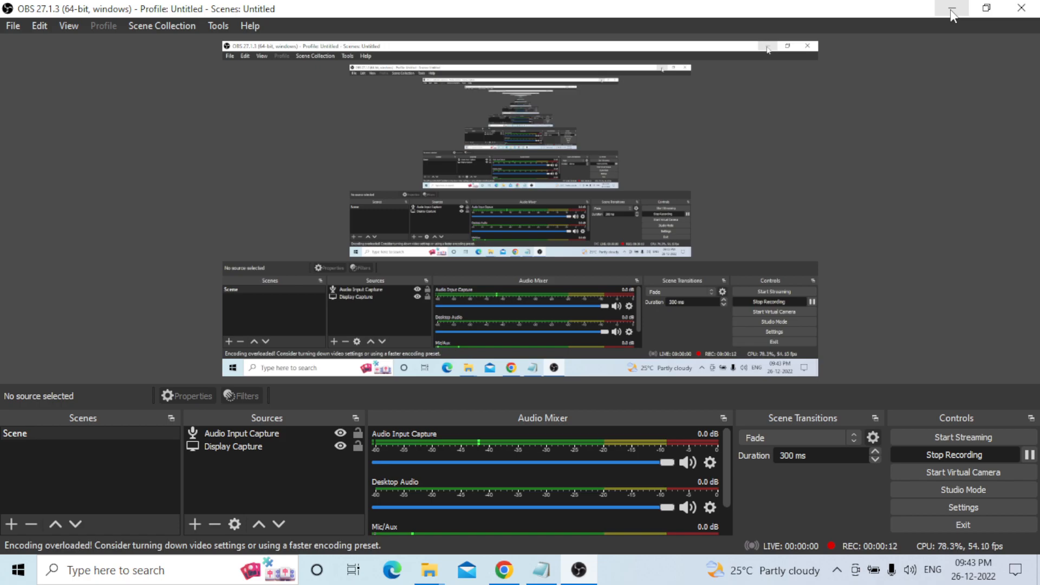
Switch to the open Notepad notes and add the line "Latest version of JMeter Tool: Version 5.5" under the asterisks.
left_click(951, 10)
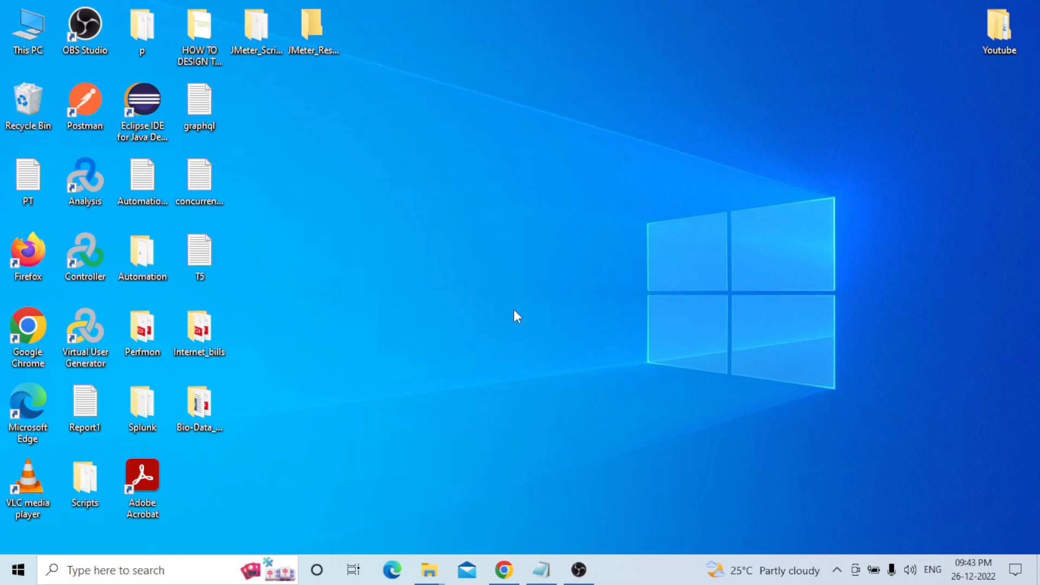
left_click(541, 570)
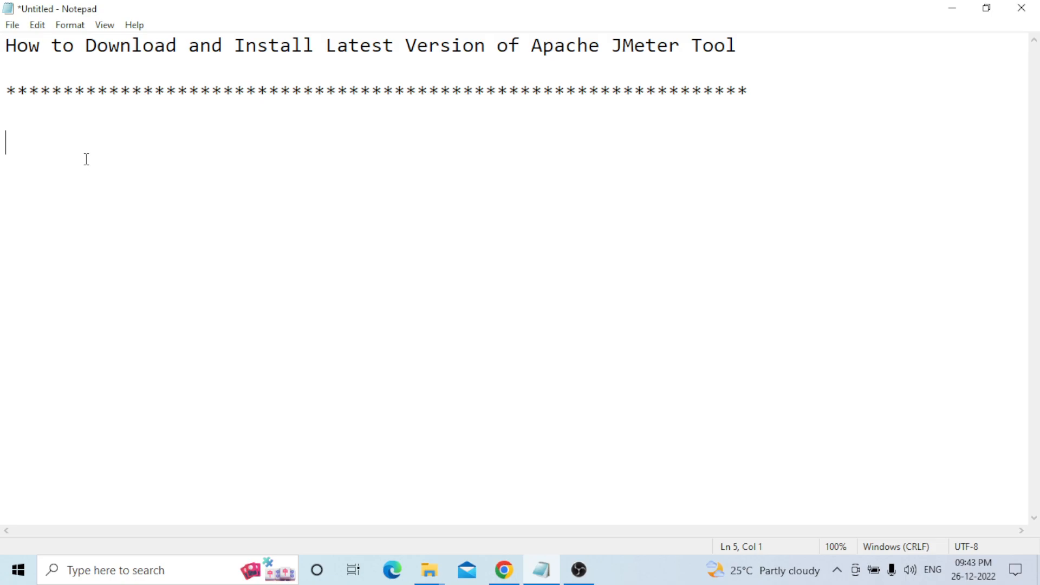
type("Latest ")
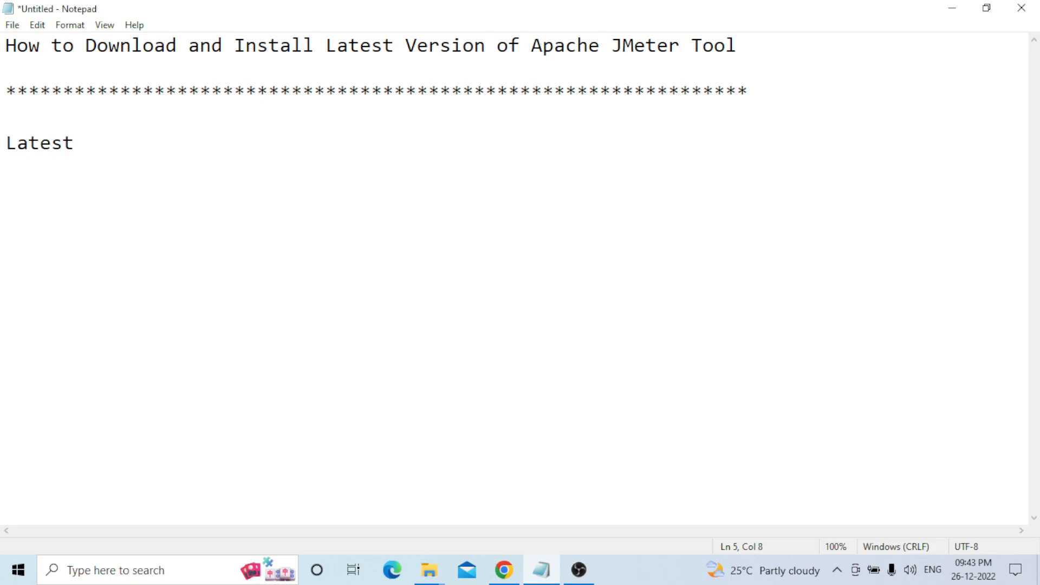
type("version of ")
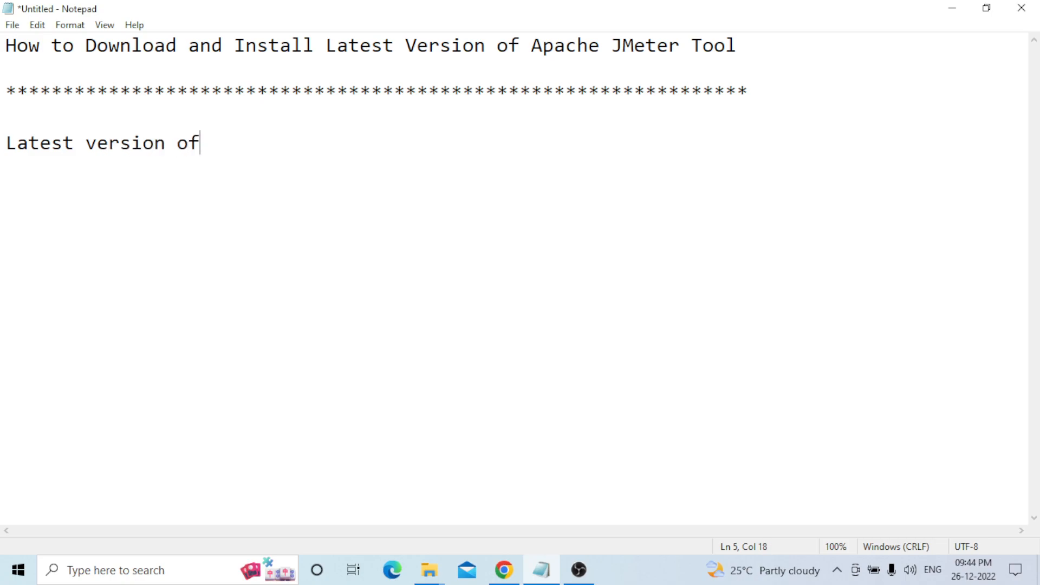
type("JMeter T")
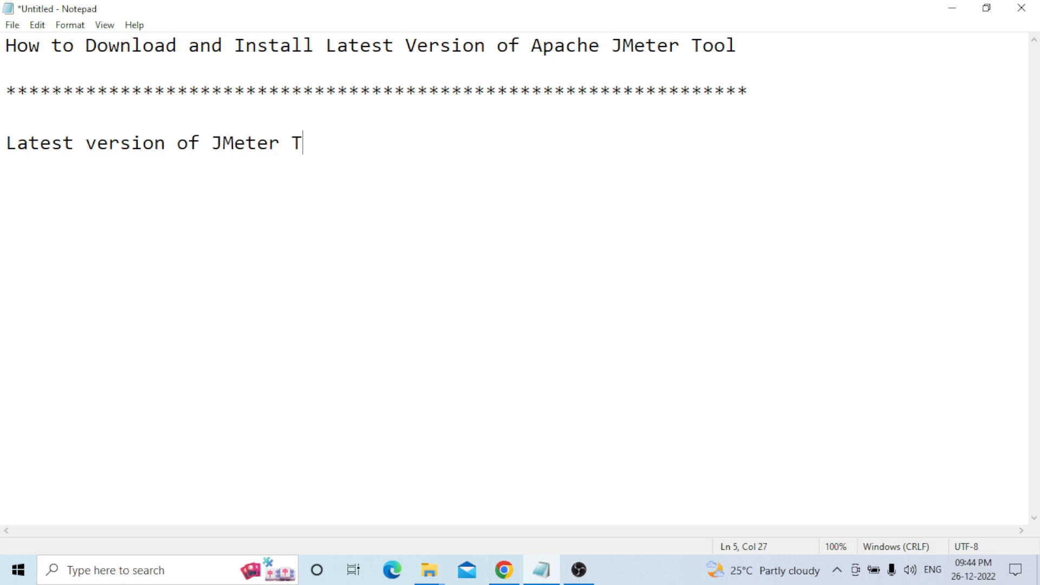
type("ool:")
type(" V")
type("ersion ")
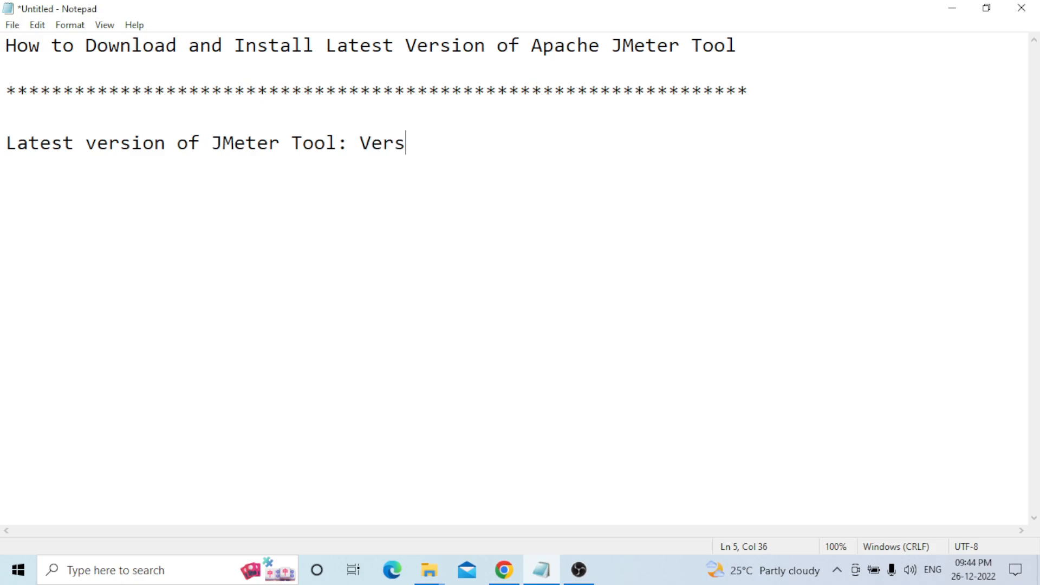
type("5.5")
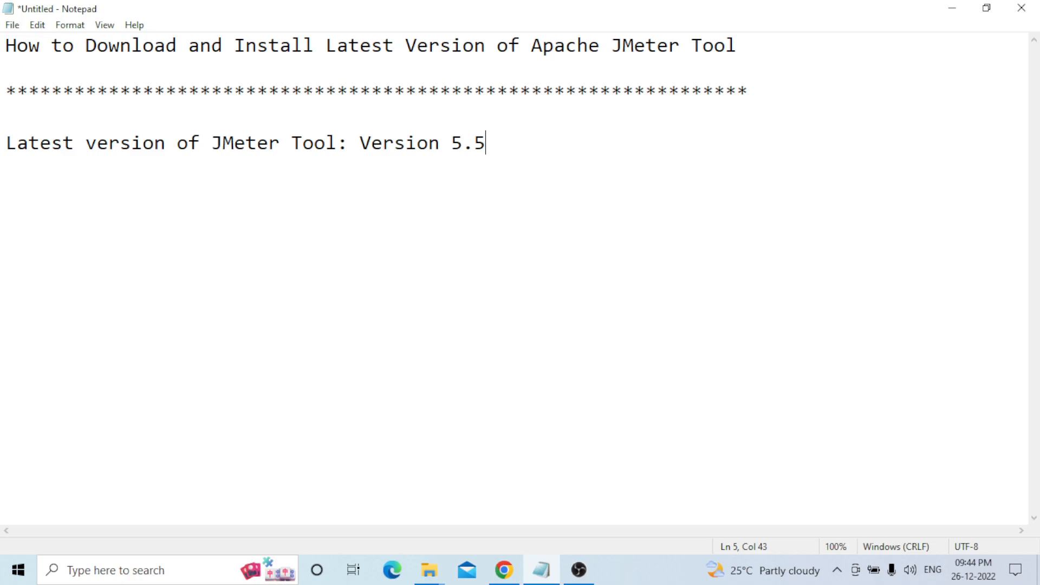
Add the line "Windows OS:.Zip" below the JMeter version line.
key("Return")
type("Windows")
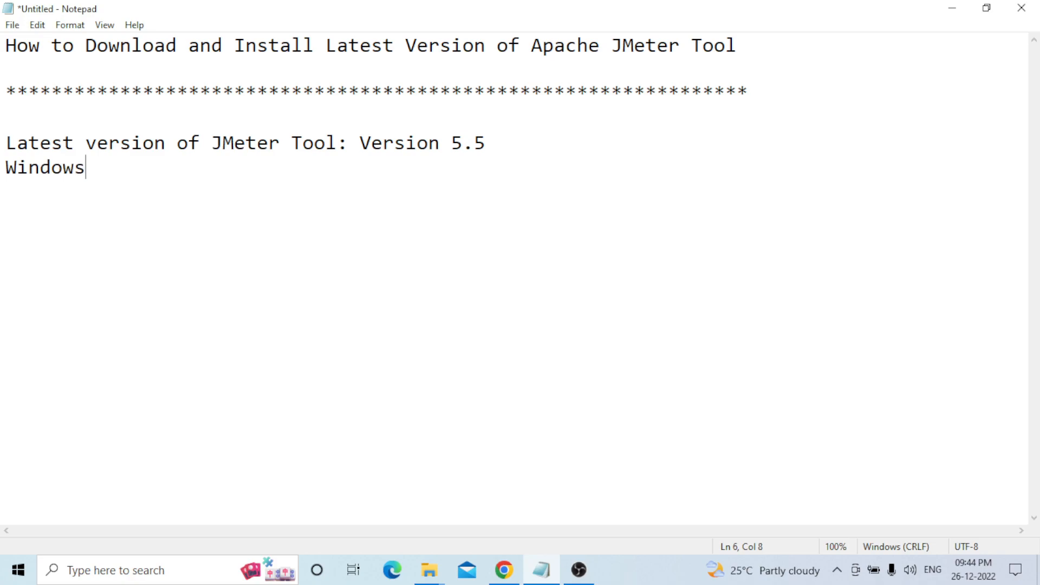
type(" OS:.Zi")
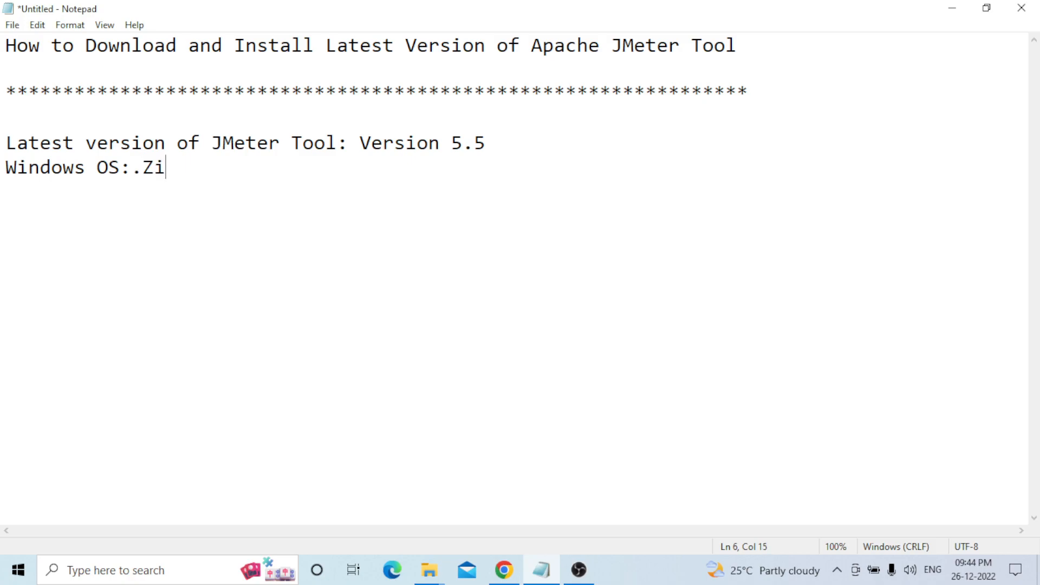
type("p")
Add the line "Java Version: Above 1.8" to the notes, followed by a blank line.
key("Return")
type("Java ")
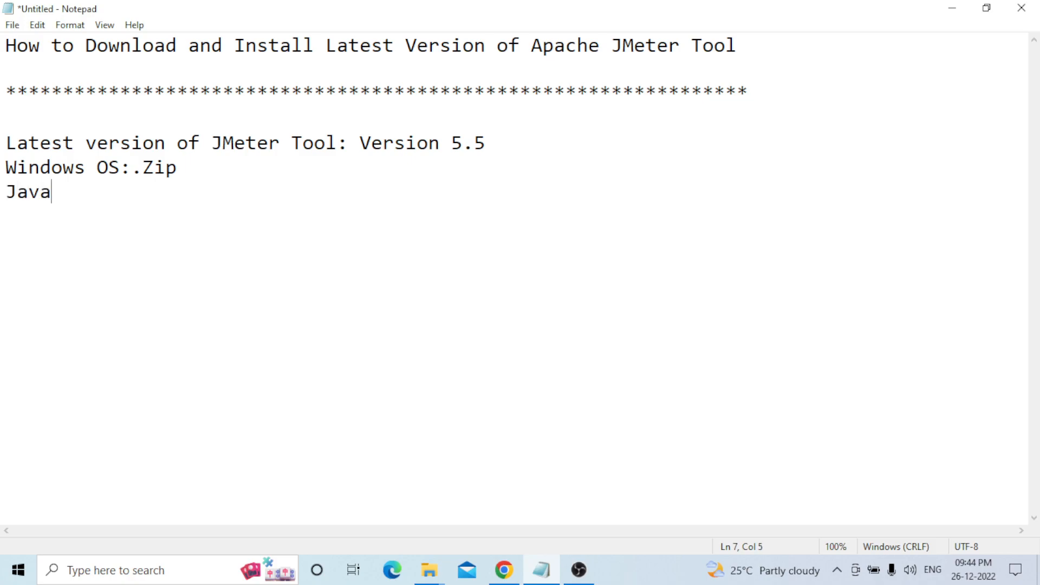
type("Version:")
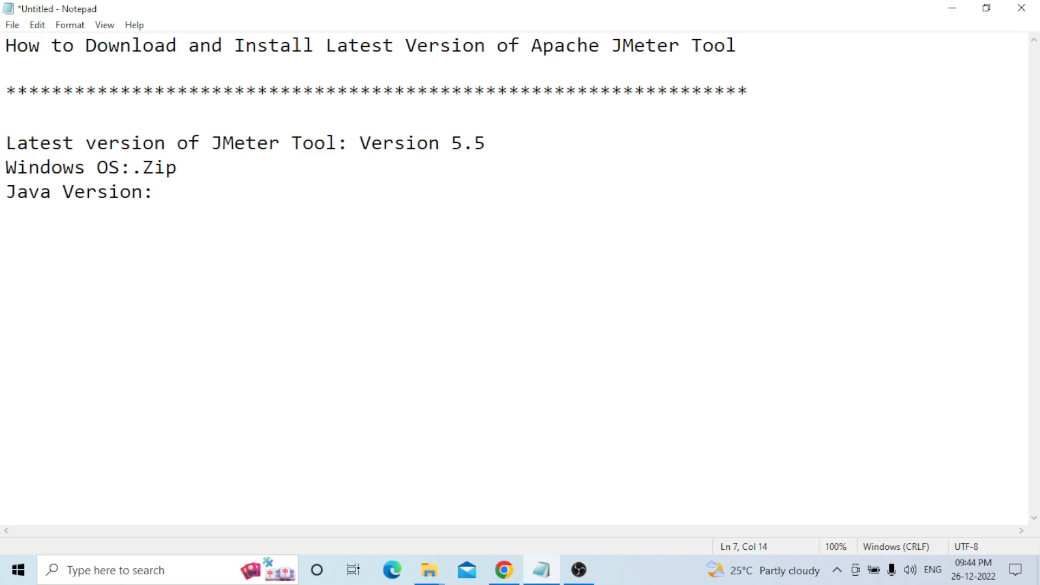
type(" Above 8")
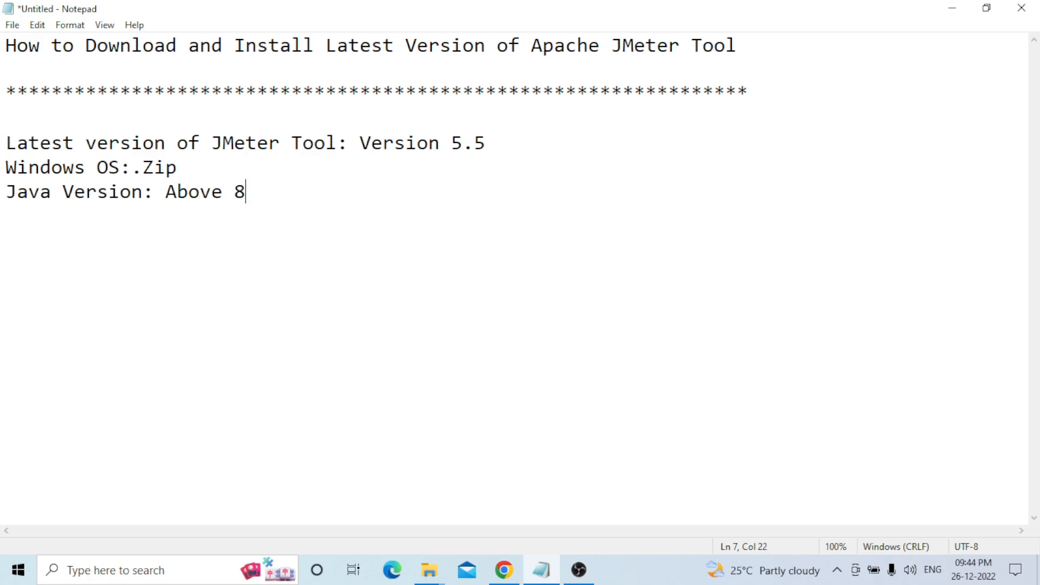
key("BackSpace")
type("1.8")
key("Return")
key("Return")
Check the installed Java version by running "java -version" in Command Prompt, and close its window.
left_click(80, 576)
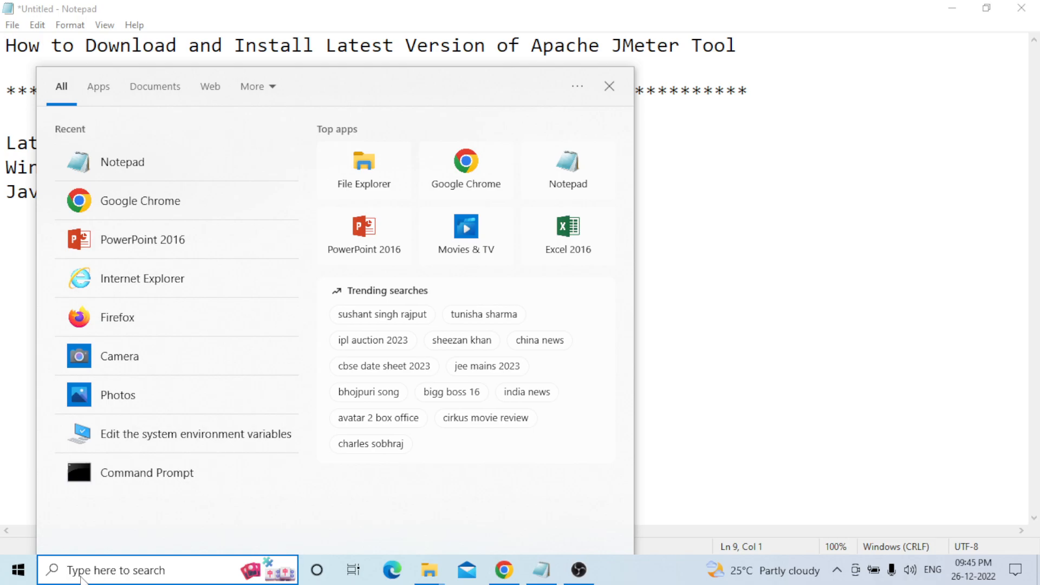
type("cmd")
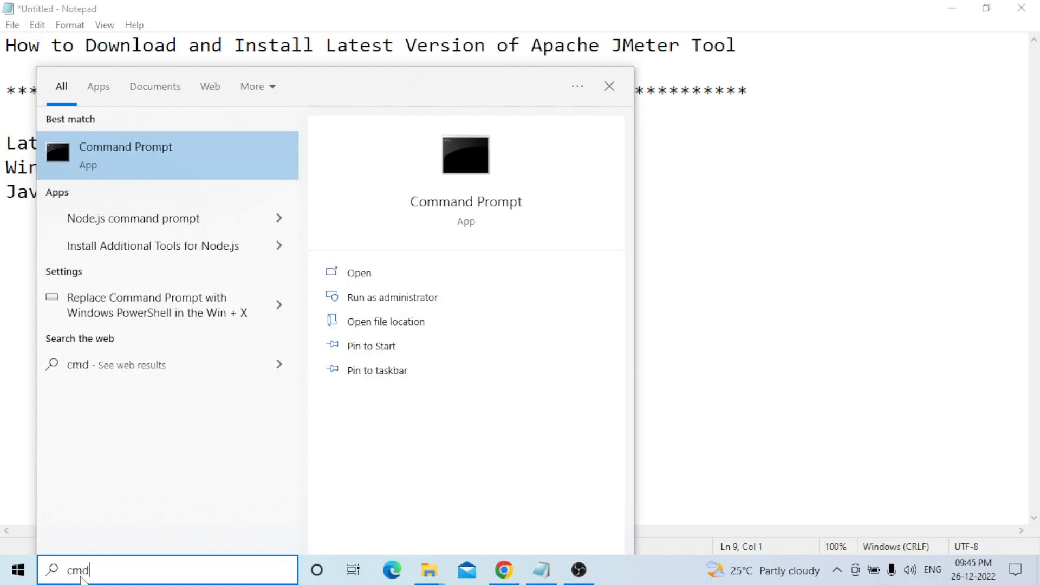
key("Return")
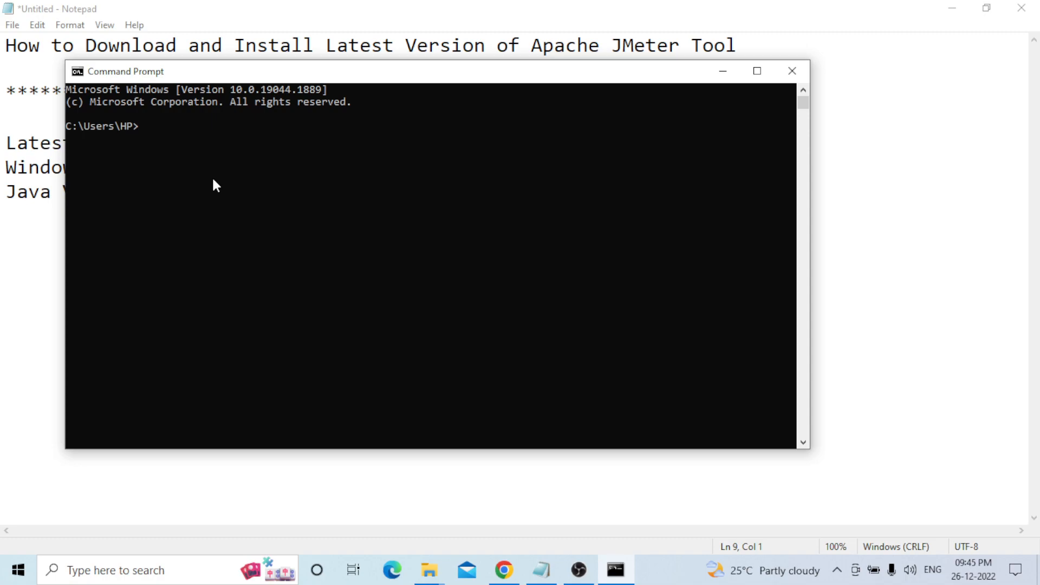
type("java")
key("XF86MonBrightnessDown")
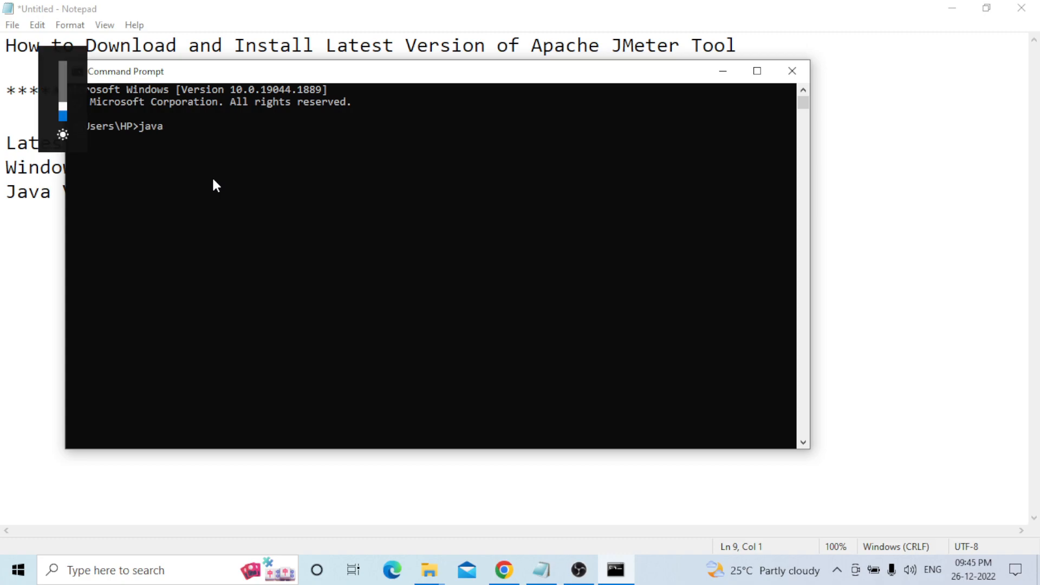
type("-")
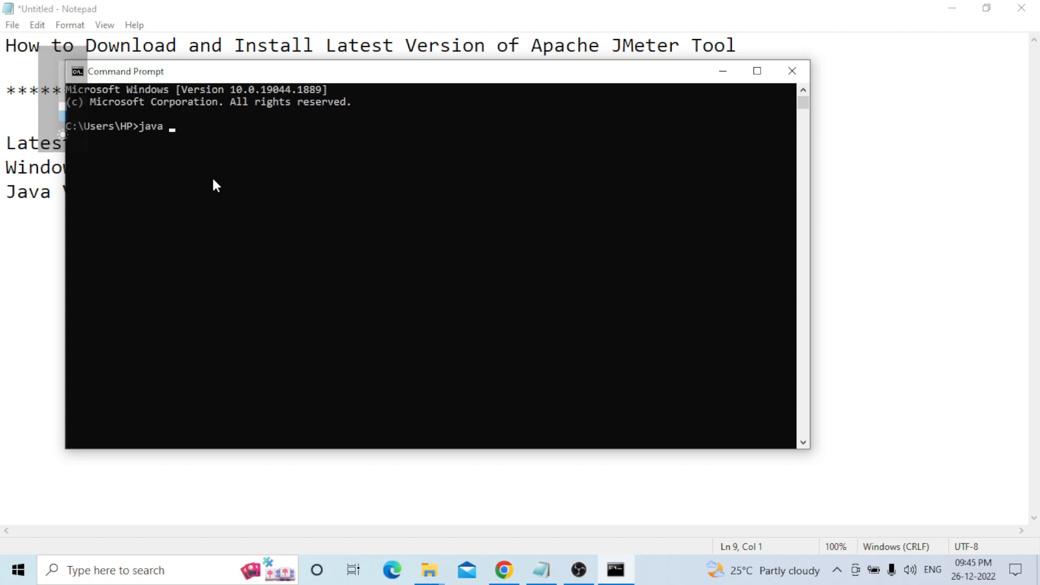
type("ve")
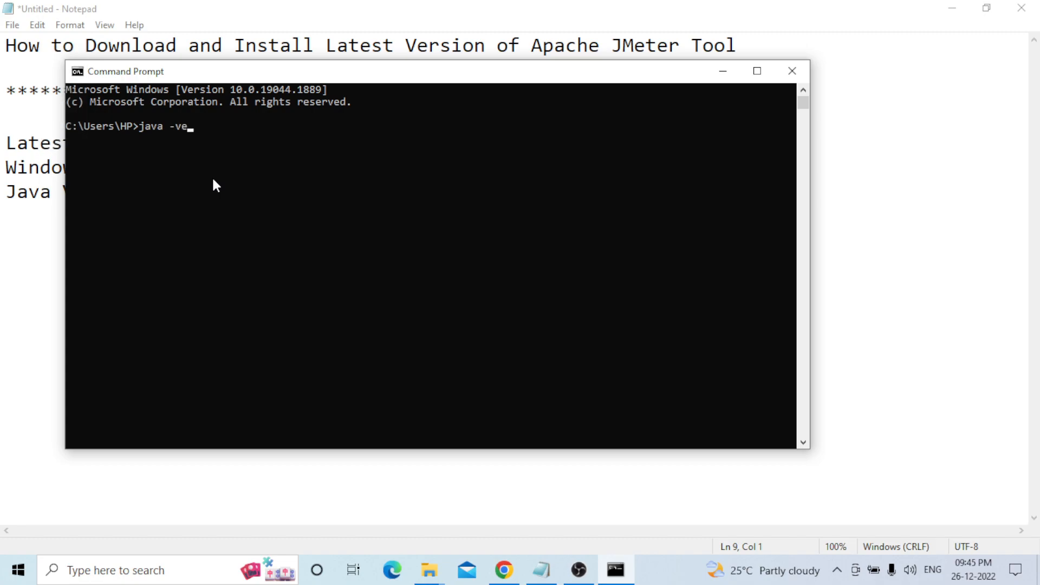
type("rsion")
key("Return")
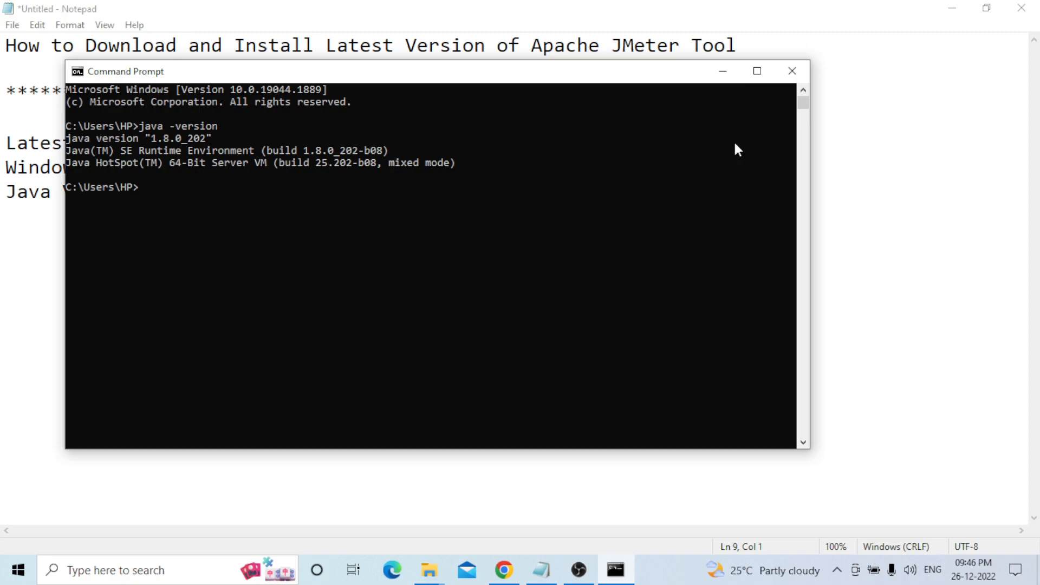
left_click(791, 72)
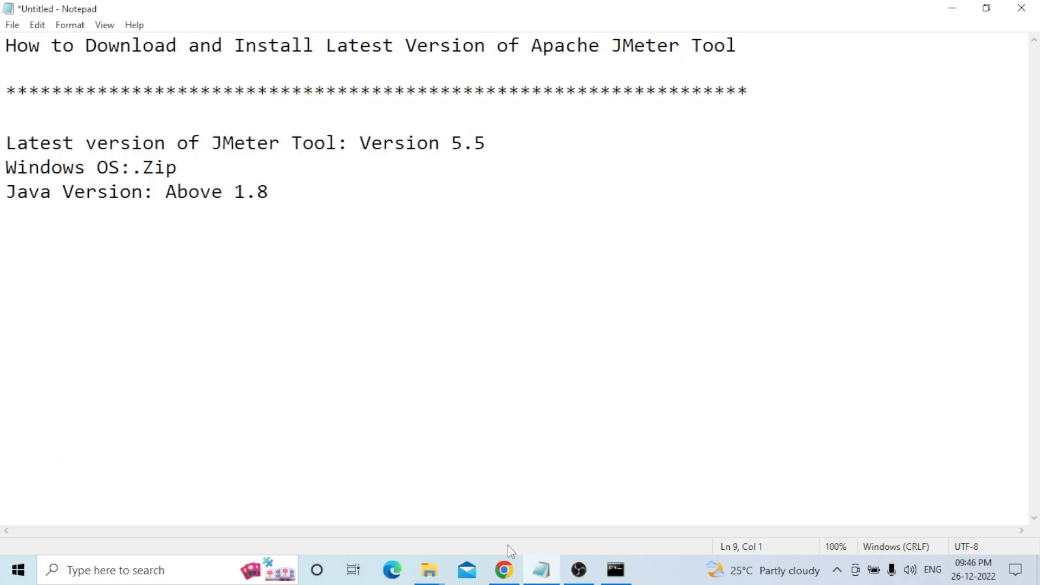
Switch to Chrome, search Google for "download java" and show the Java 19 Windows downloads on Oracle's Java Downloads page.
mouse_move(506, 567)
left_click(521, 509)
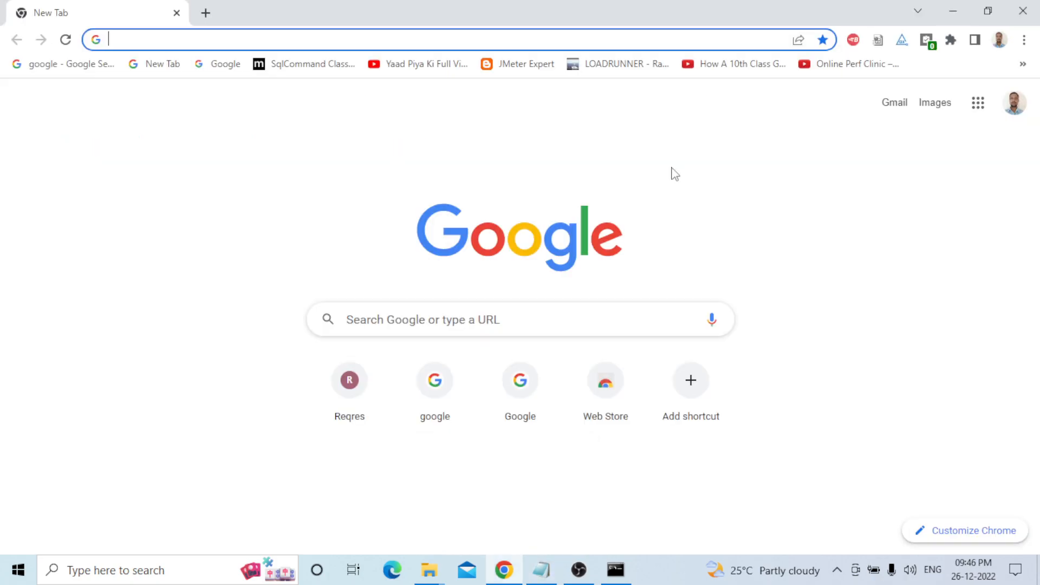
left_click(494, 319)
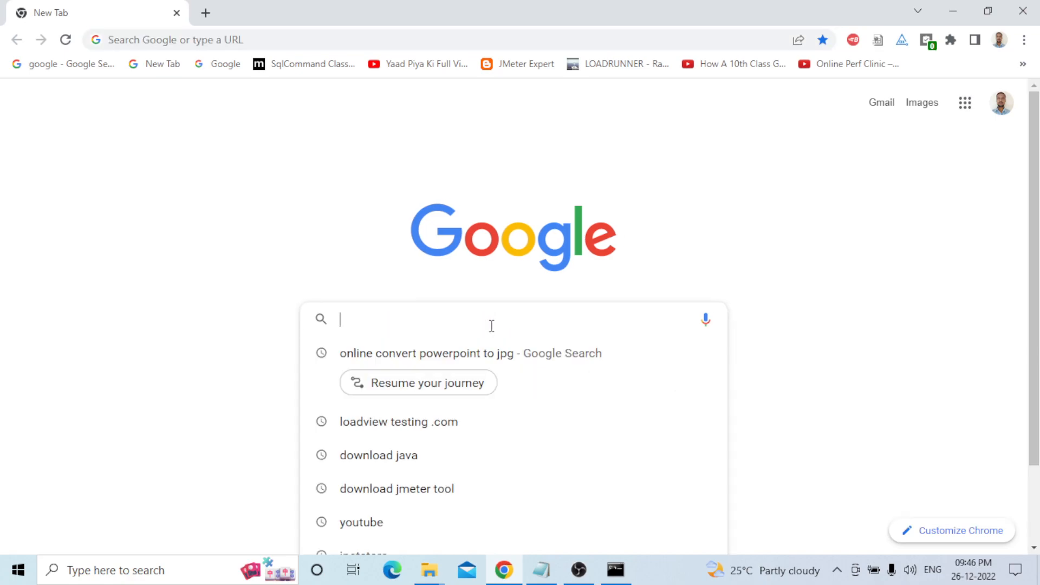
type("dow")
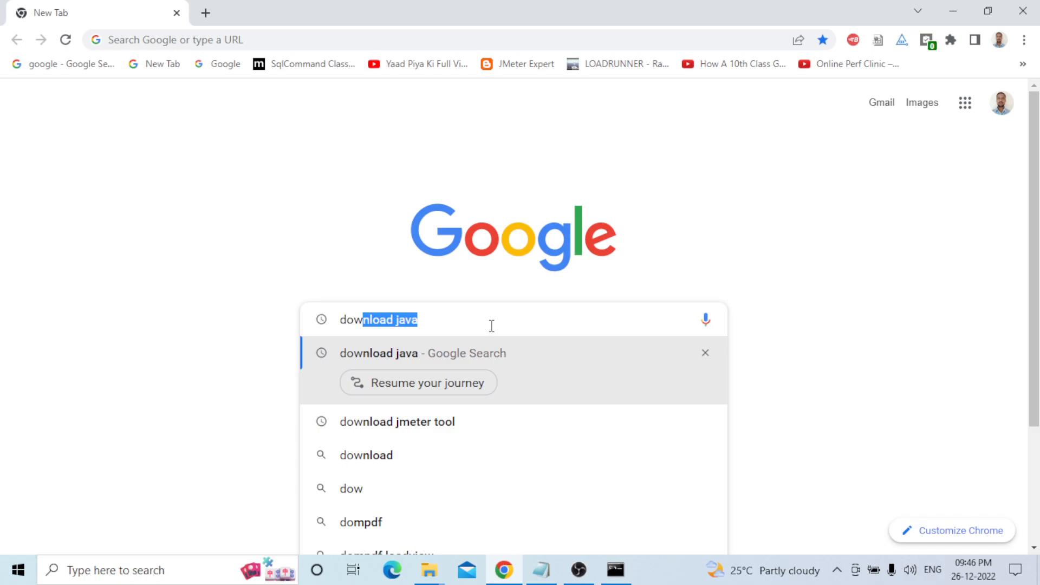
type("nload java")
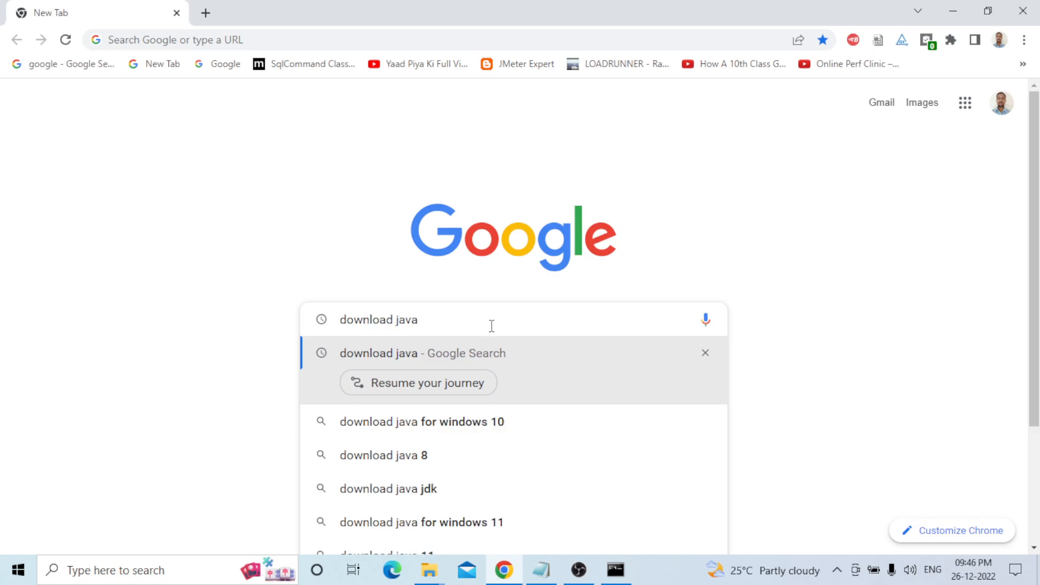
key("Return")
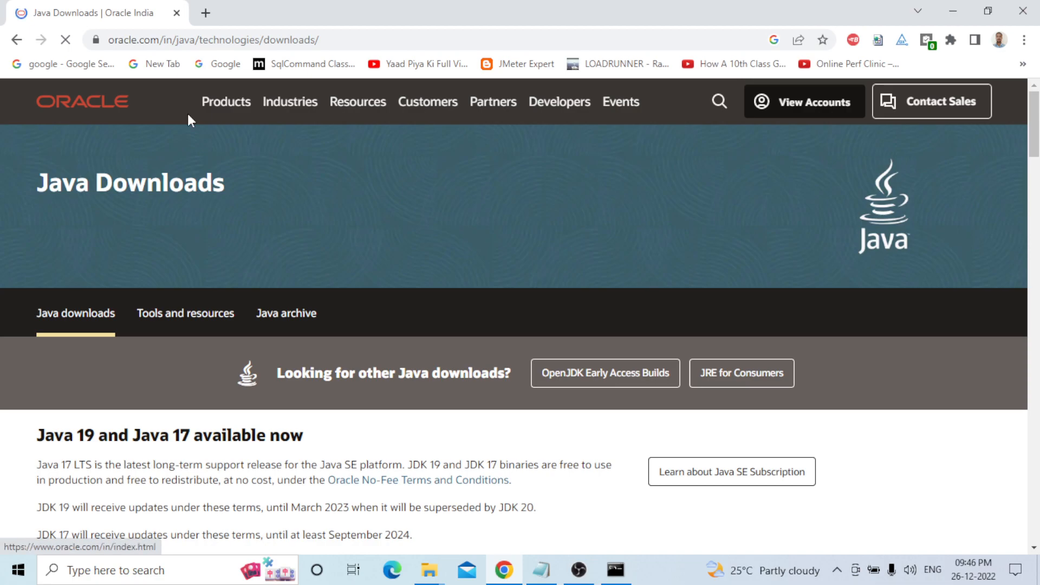
scroll(175, 210, "down", 7)
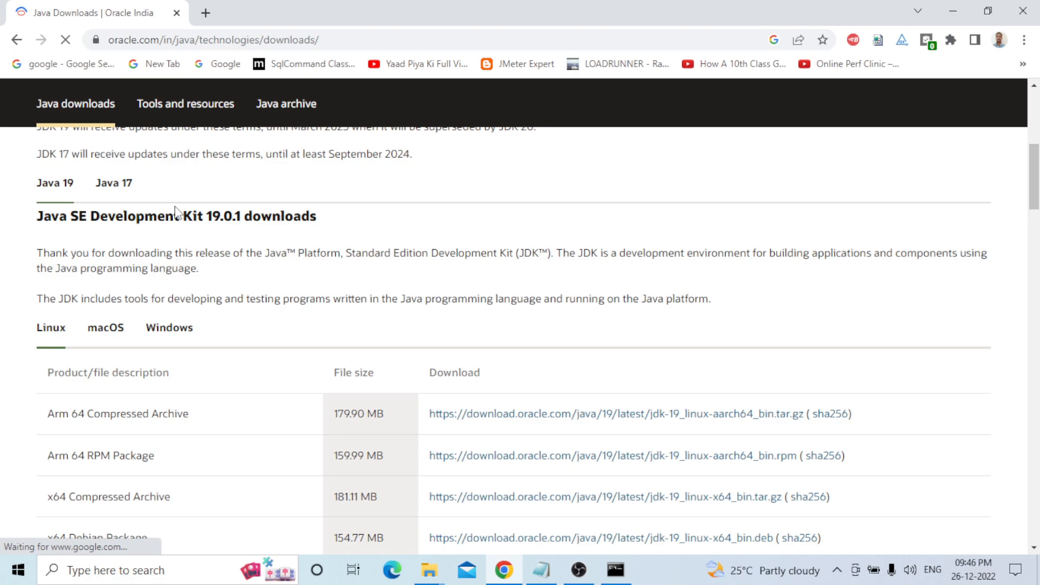
left_click(177, 332)
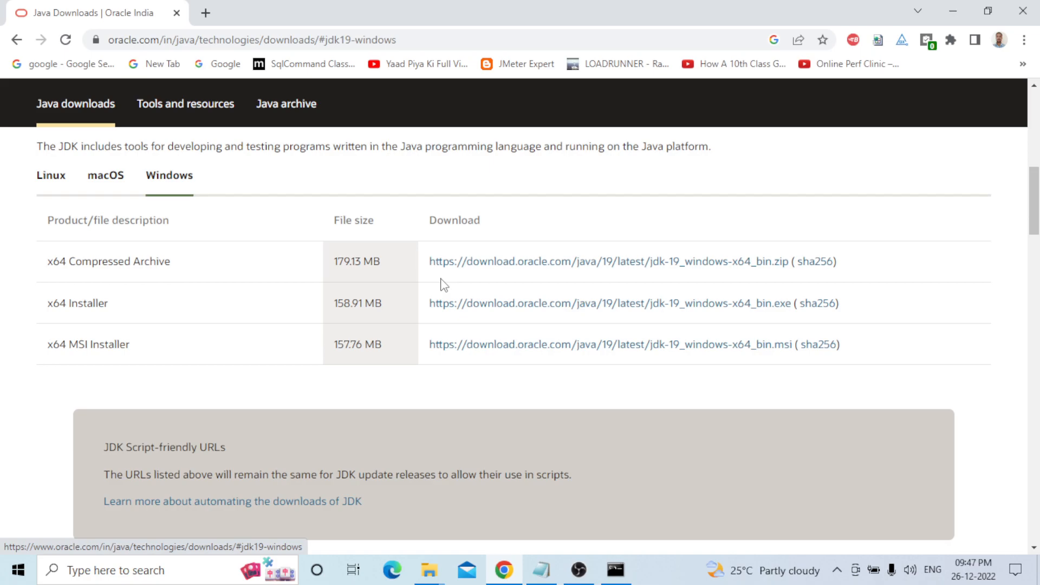
Switch to File Explorer and open the folder C:\Program Files\Java\jdk1.8.0_202.
key("alt+Tab")
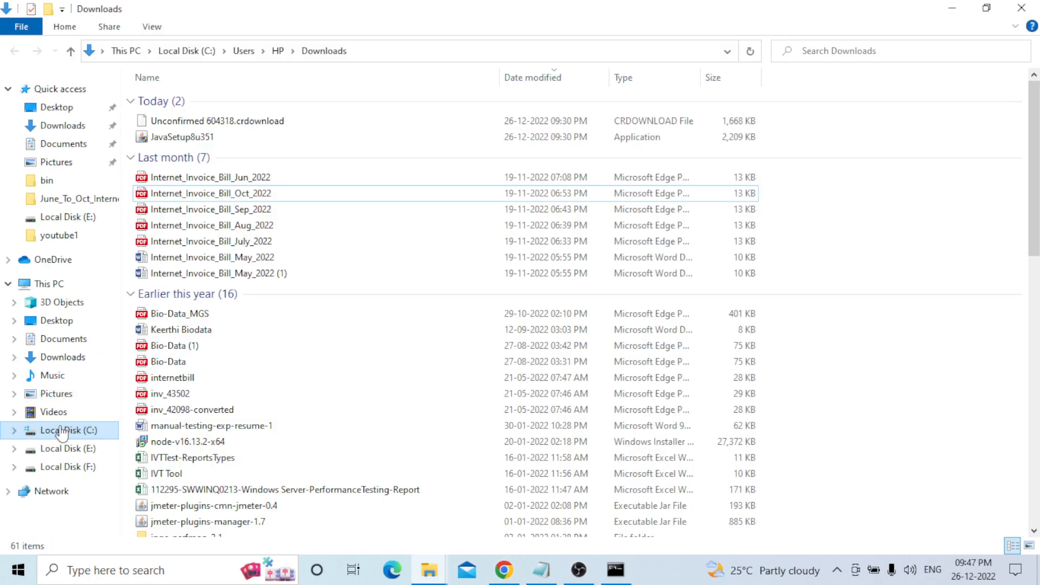
left_click(61, 431)
left_click(176, 196)
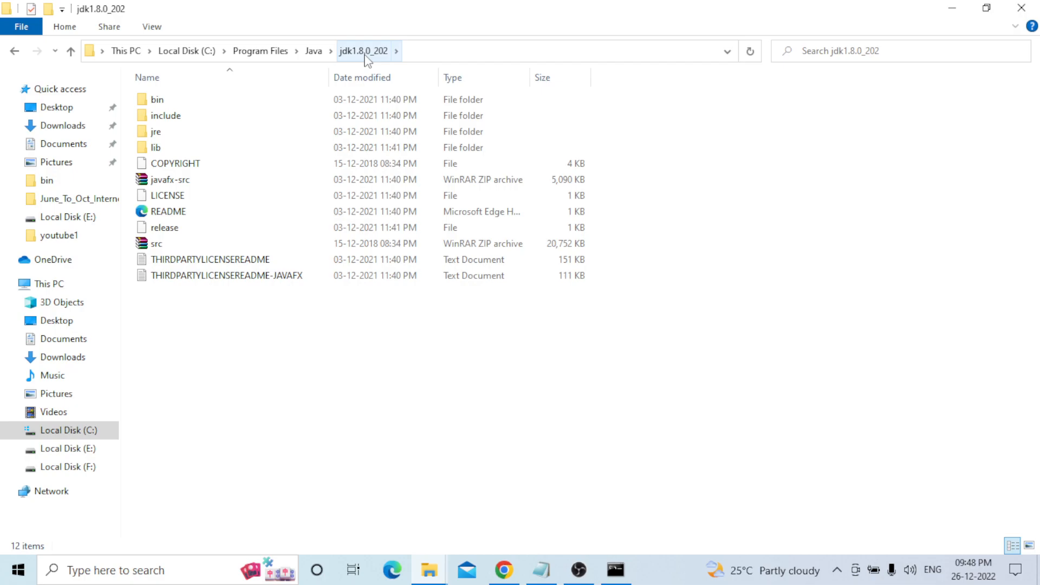
Open the Windows Environment Variables settings and show the entries of the system variable Path.
left_click(127, 568)
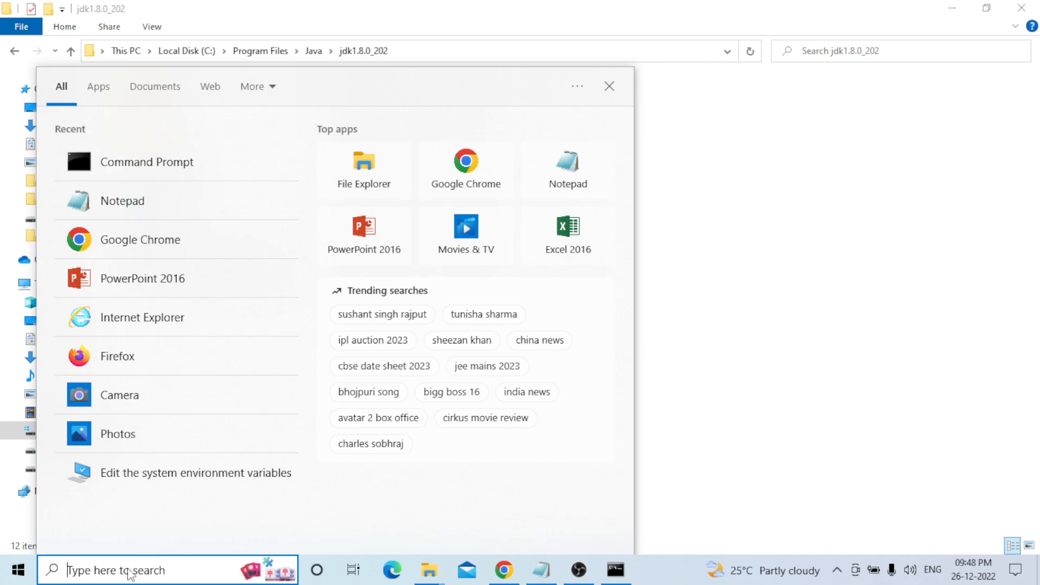
left_click(179, 473)
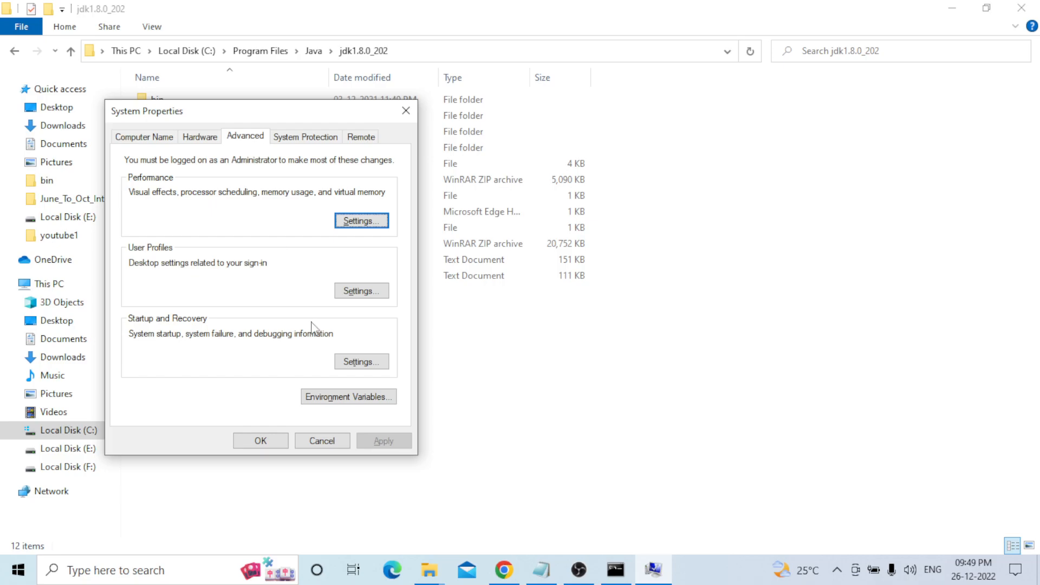
left_click(348, 396)
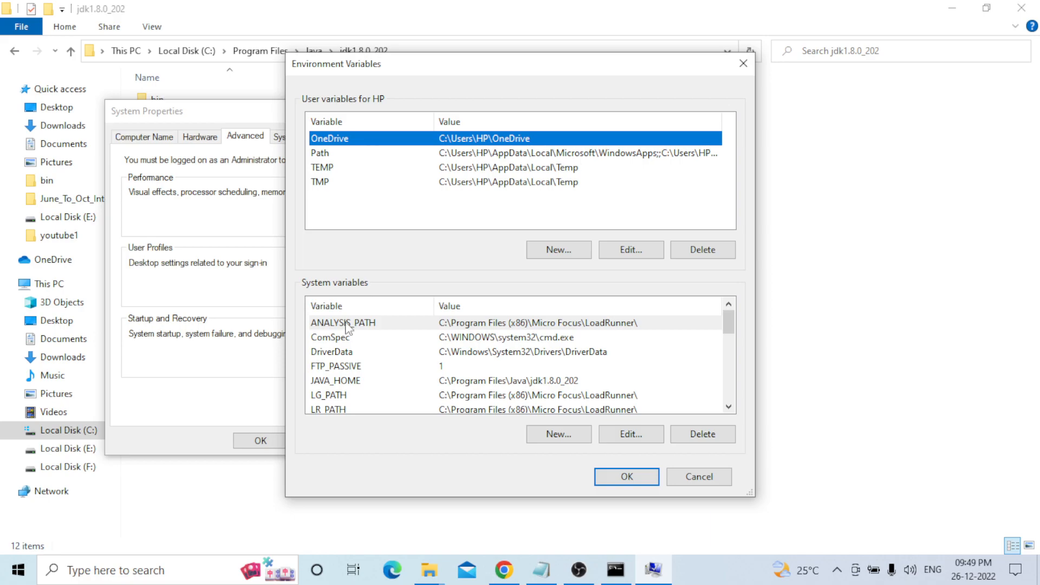
scroll(346, 327, "down", 1)
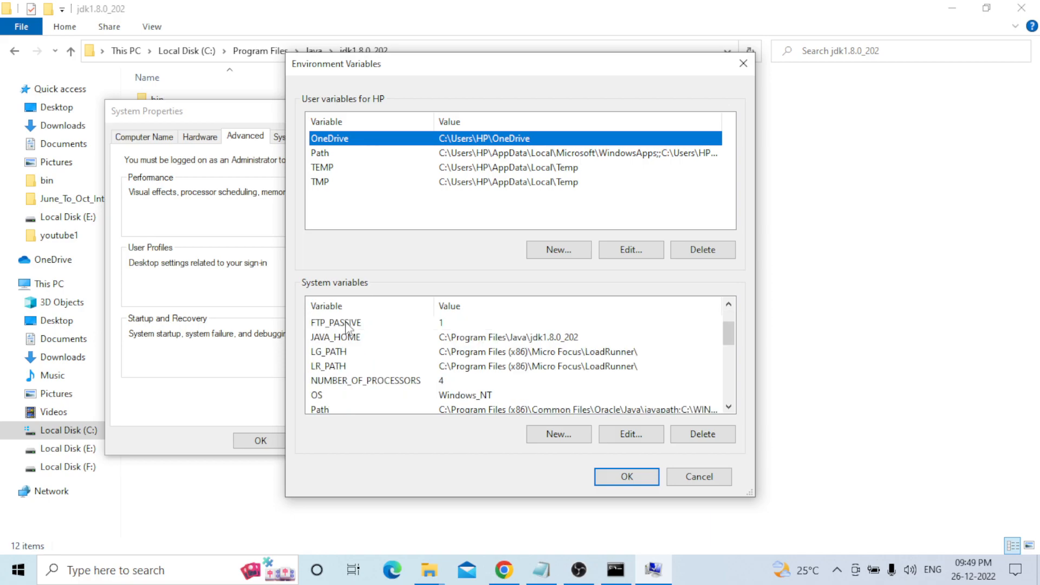
scroll(346, 326, "down", 2)
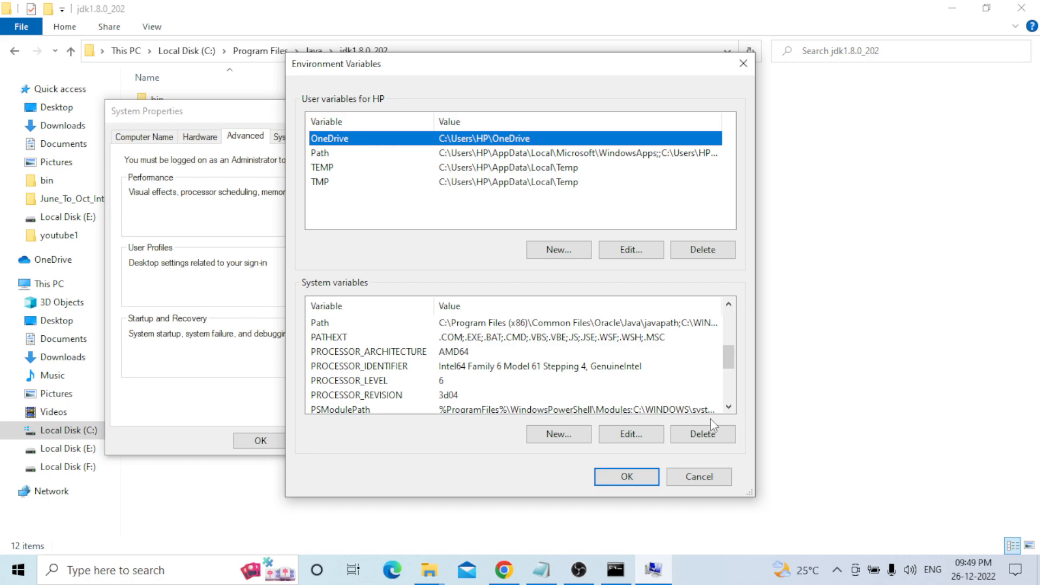
scroll(729, 408, "up", 1)
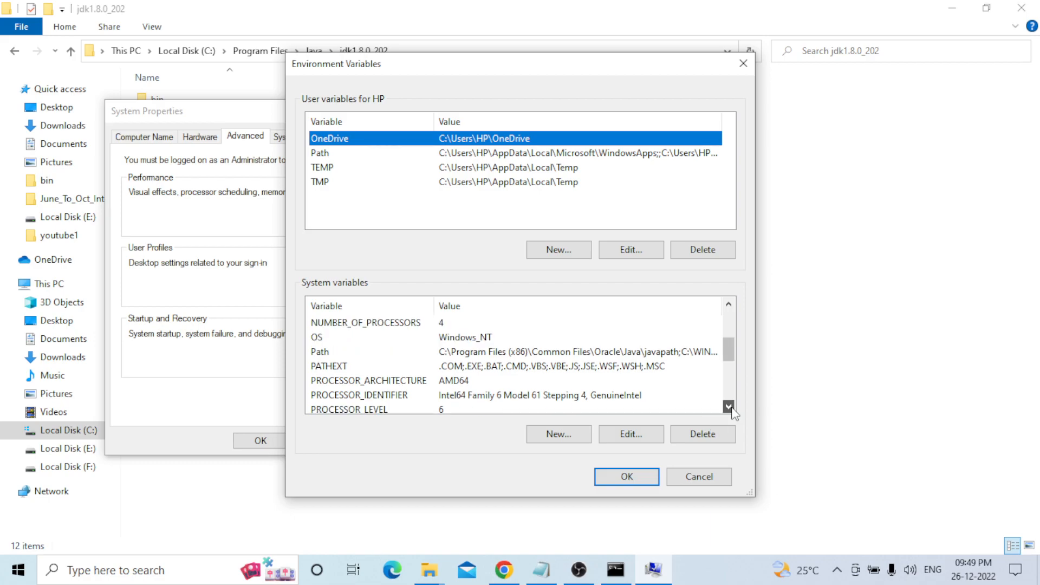
left_click(334, 353)
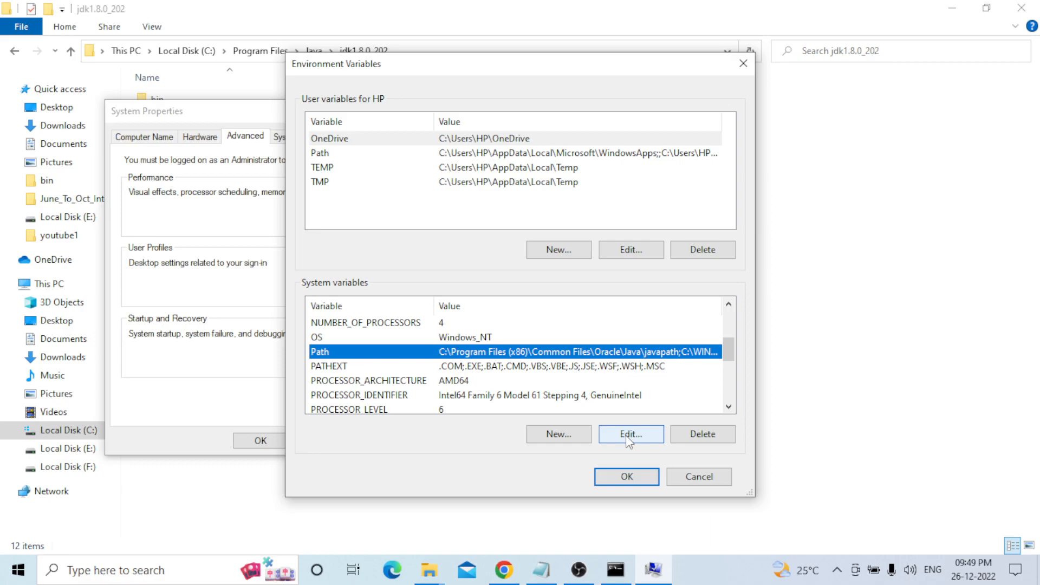
left_click(629, 436)
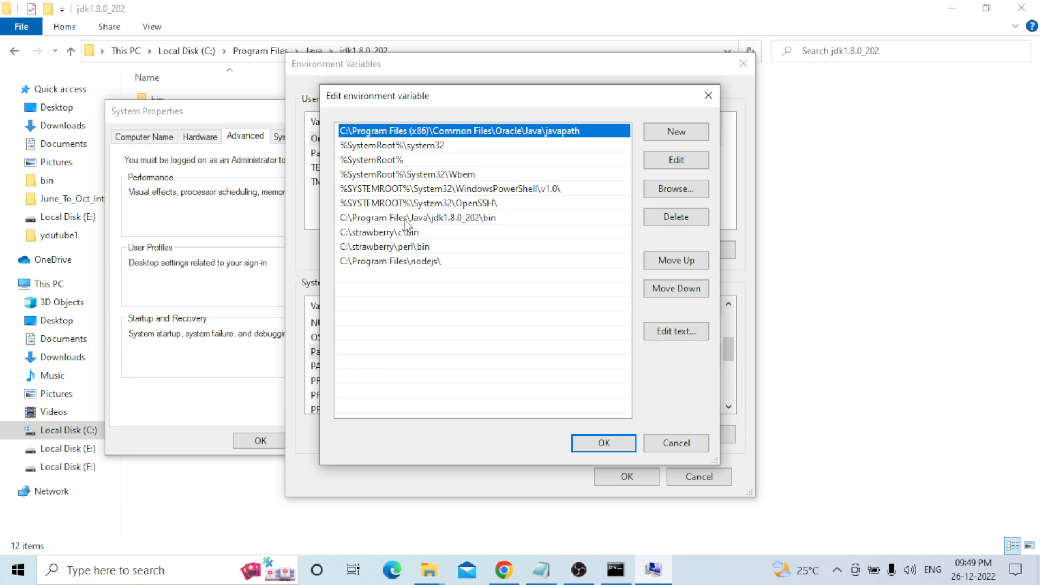
Compare the full path of the JDK's bin folder in File Explorer with the Path entries, and close the Path editor.
left_click(429, 570)
left_click(448, 501)
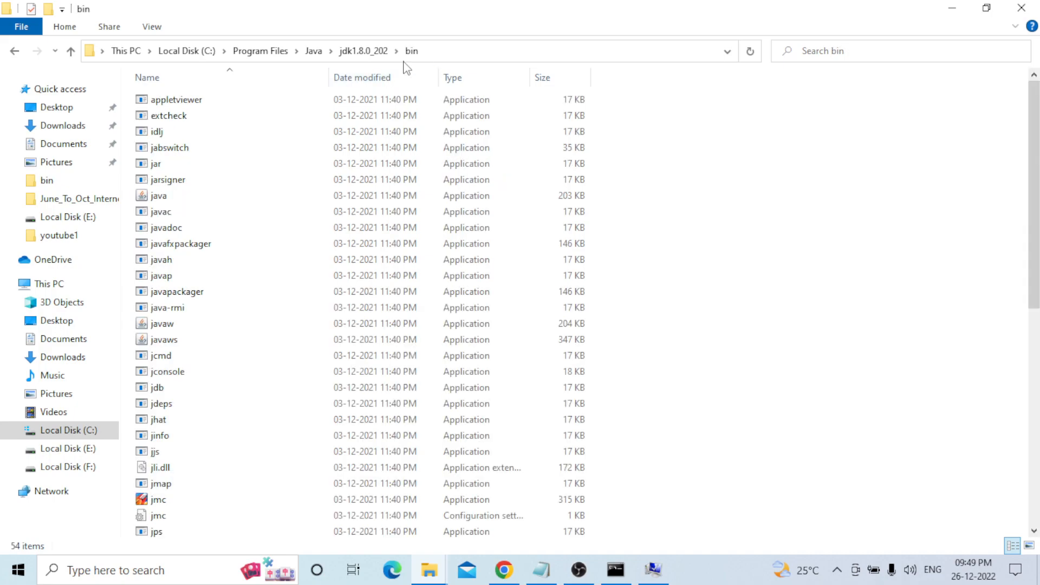
left_click(404, 61)
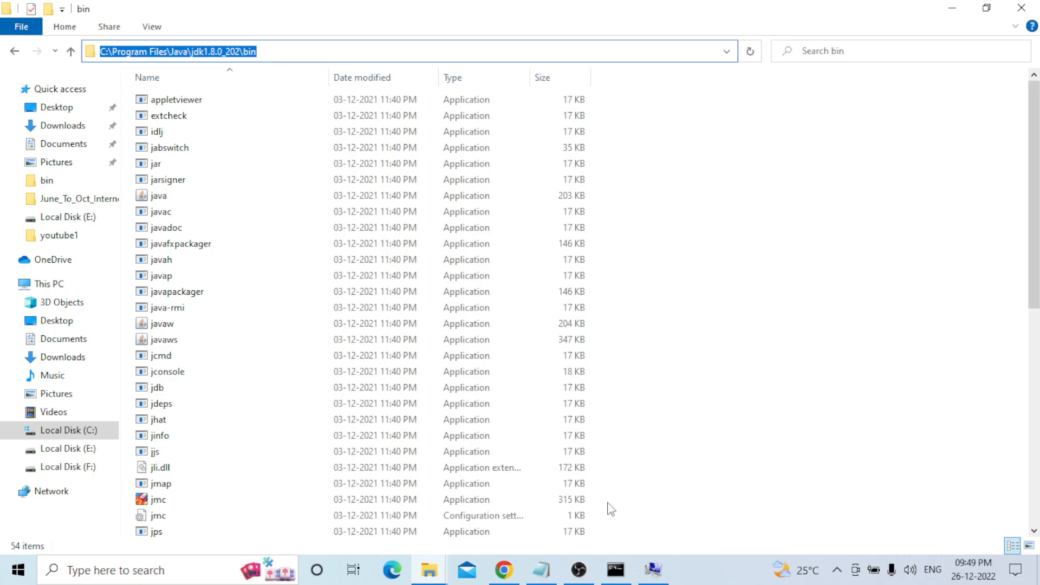
key("alt+Tab")
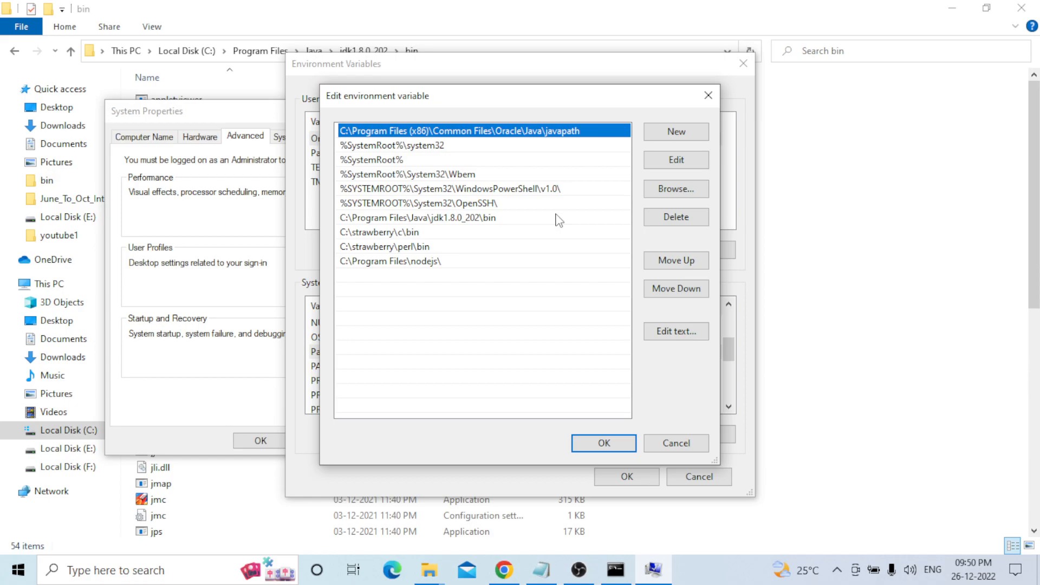
left_click(616, 434)
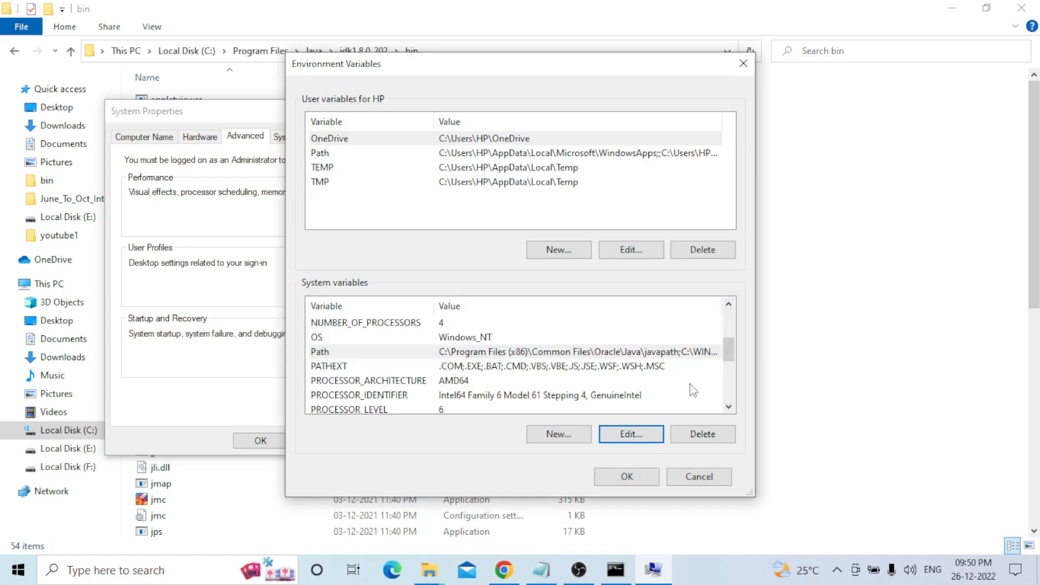
Open the JAVA_HOME system variable, compare its value with the jdk1.8.0_202 folder, and cancel without changing it.
scroll(728, 407, "down", 1)
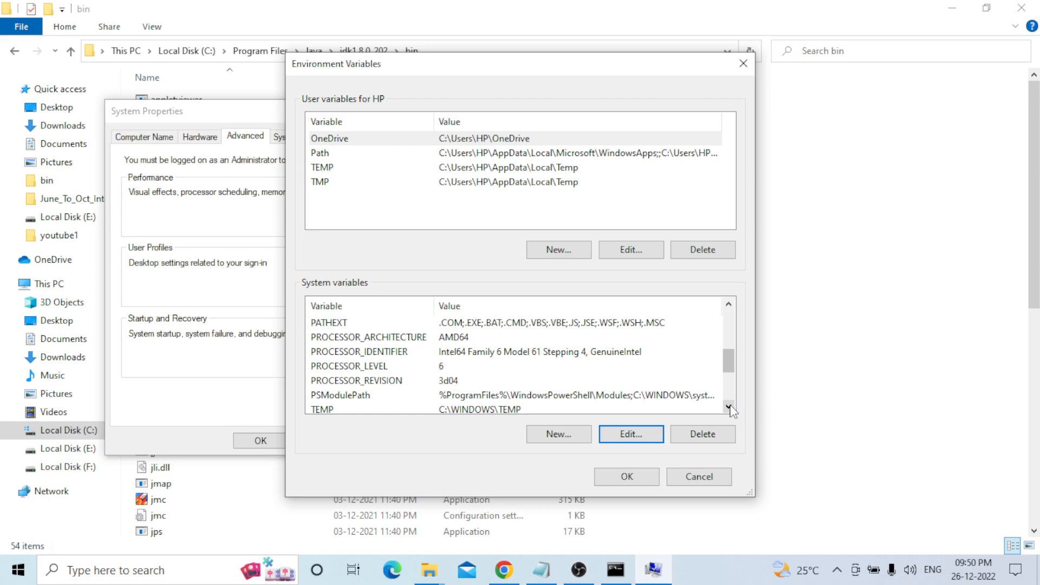
scroll(729, 357, "down", 2)
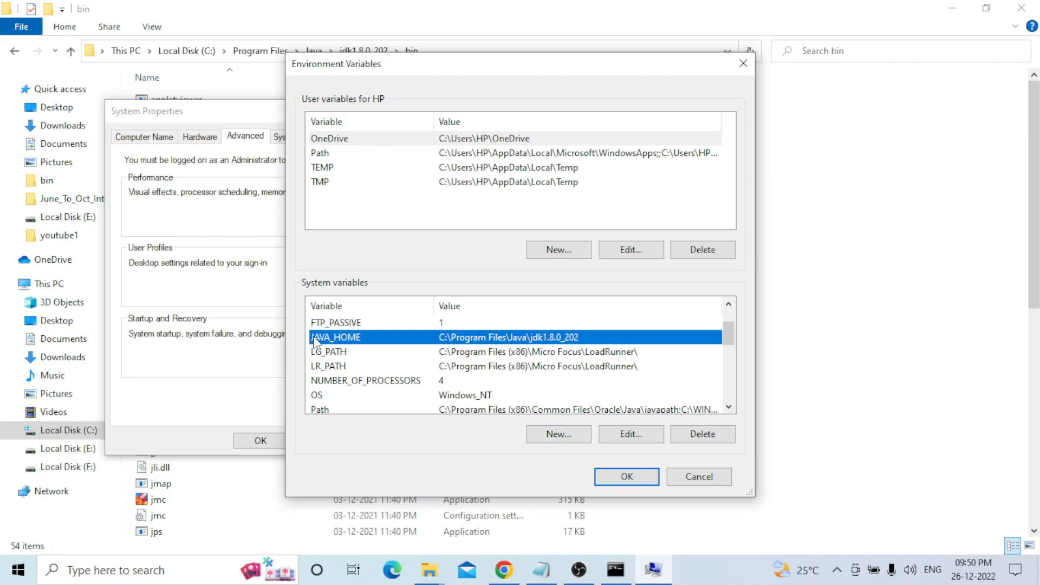
left_click(633, 436)
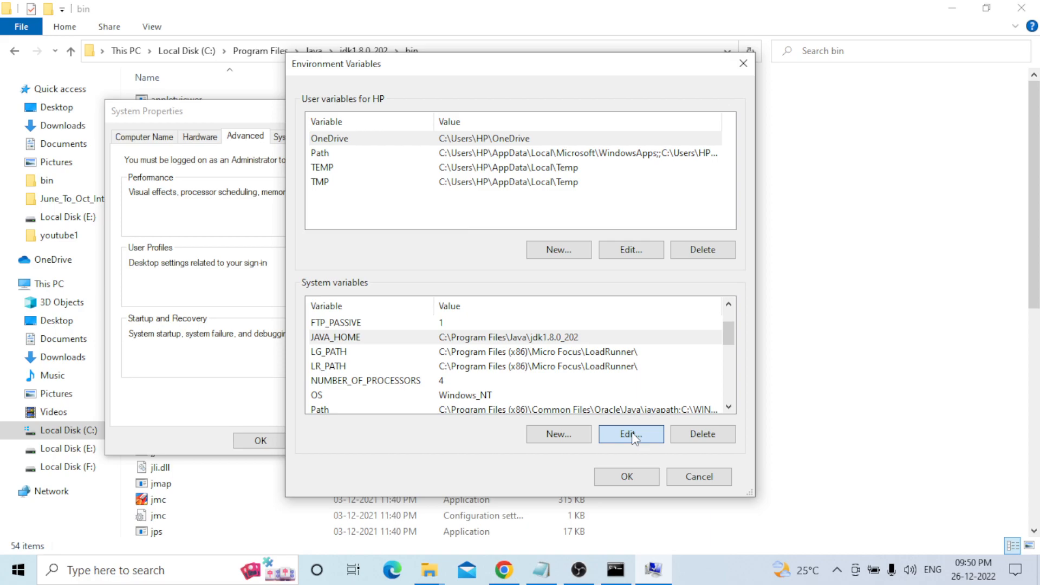
left_click(631, 434)
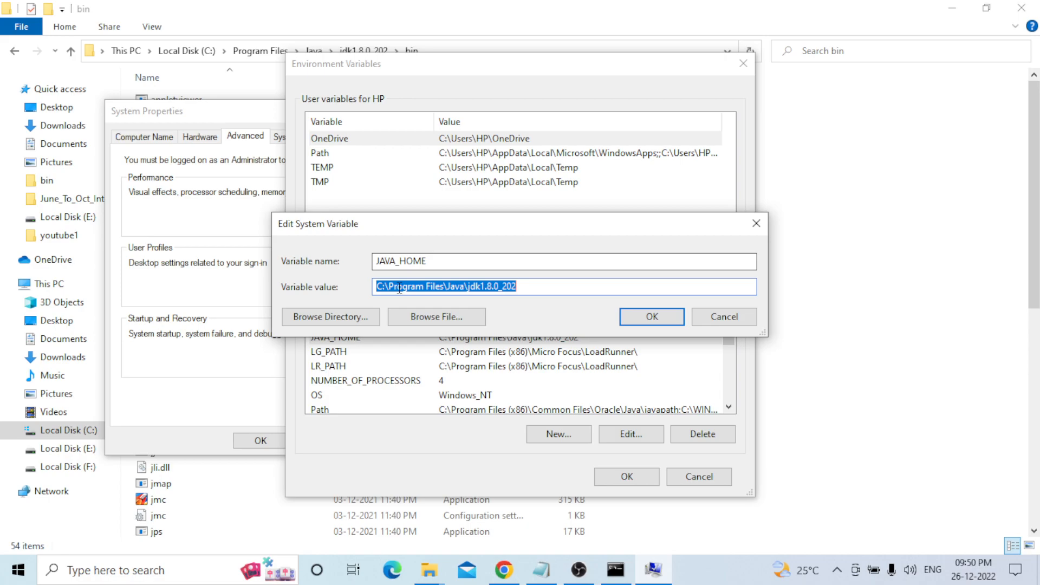
left_click(364, 51)
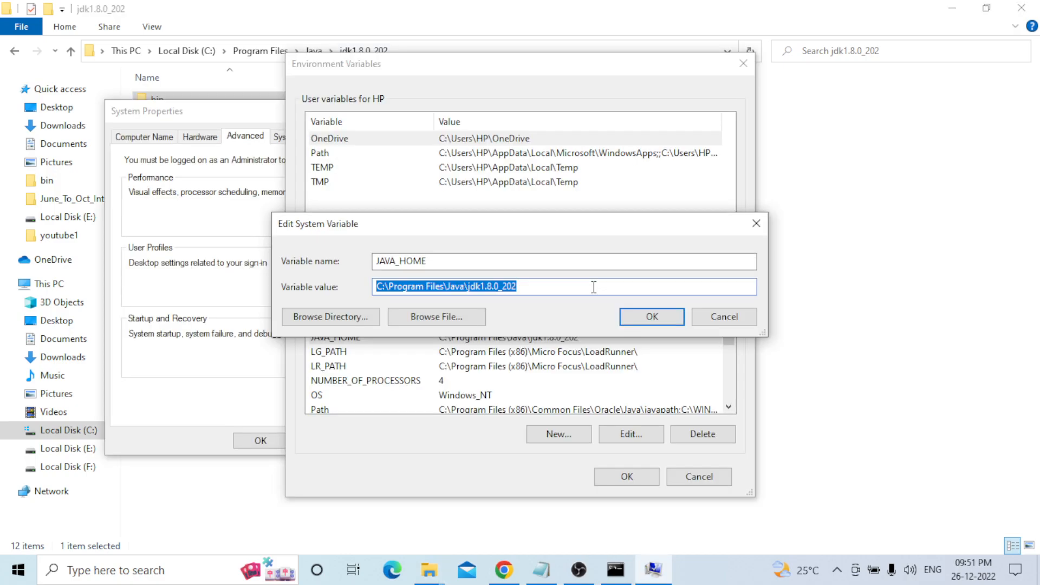
left_click(723, 318)
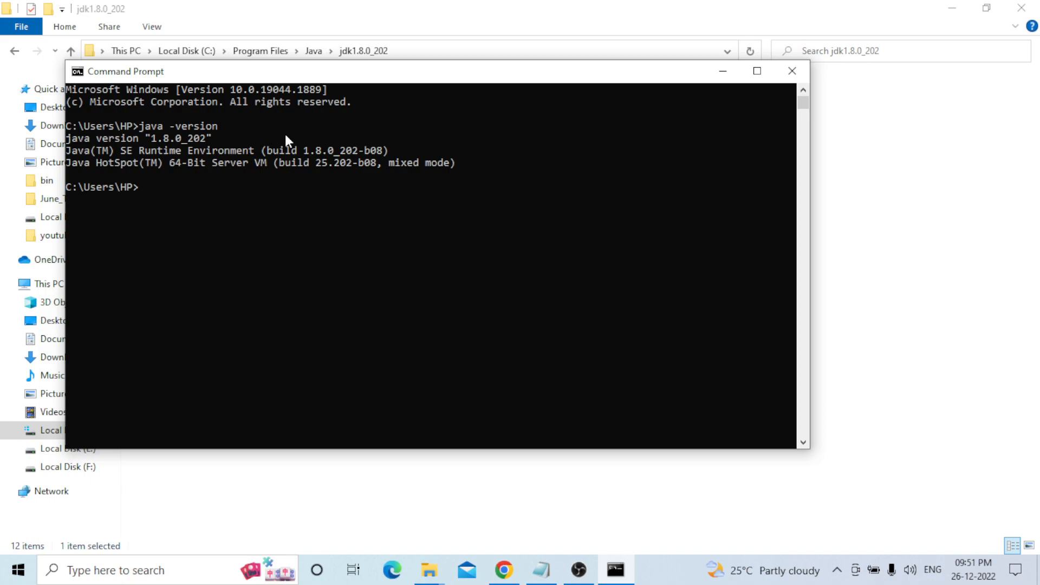
Switch to Chrome, search Google for "download Apache JMeter" and show the Apache JMeter 5.5 binaries on its download page.
left_click(723, 73)
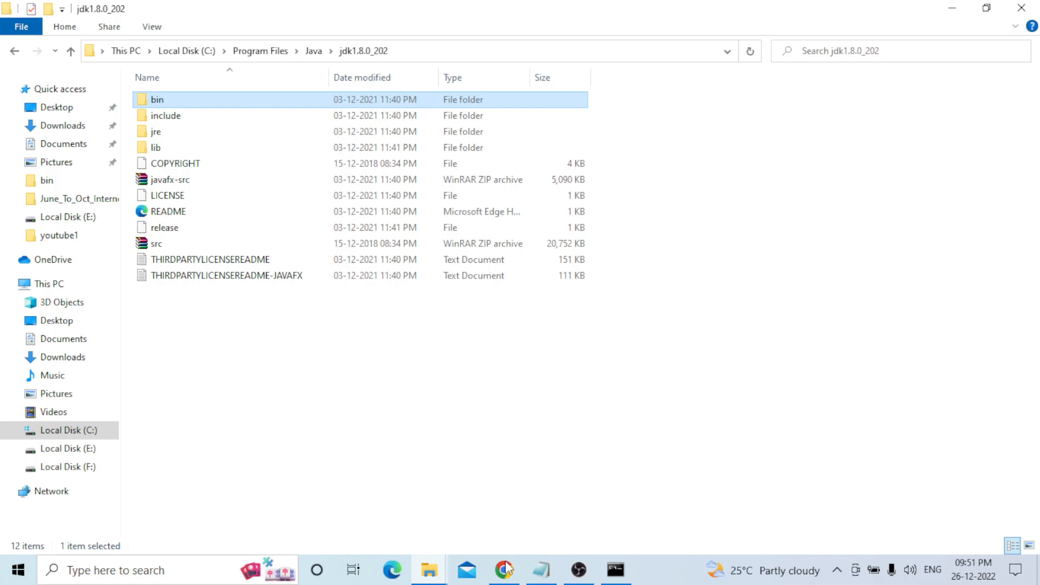
left_click(505, 568)
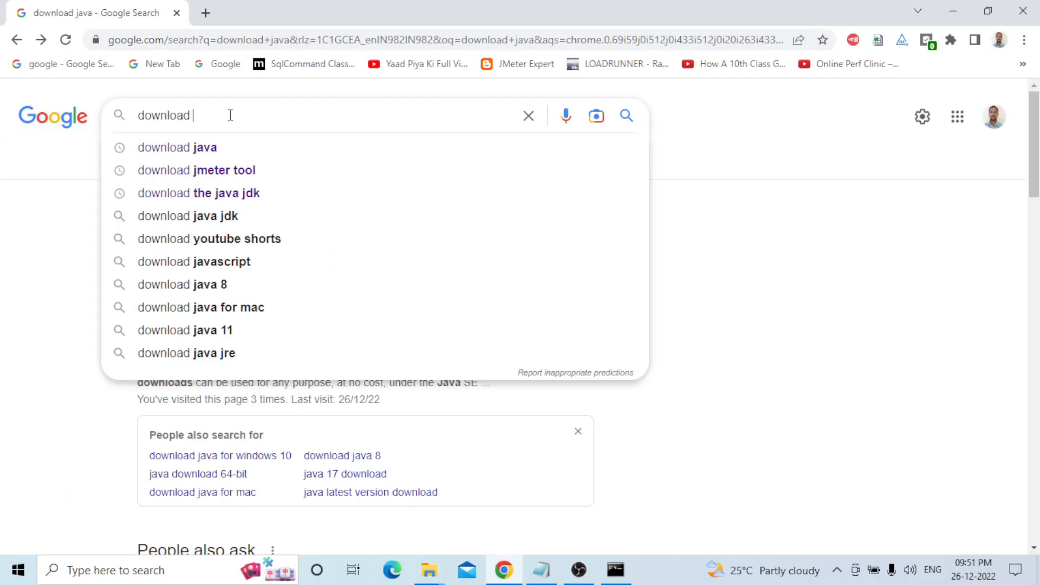
type("Ap")
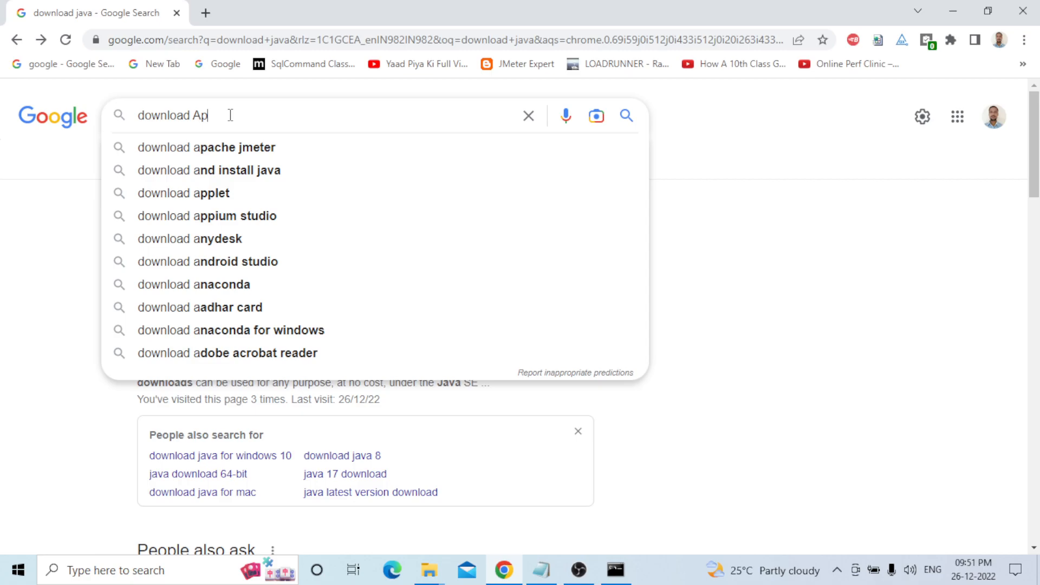
type("ache JMeter")
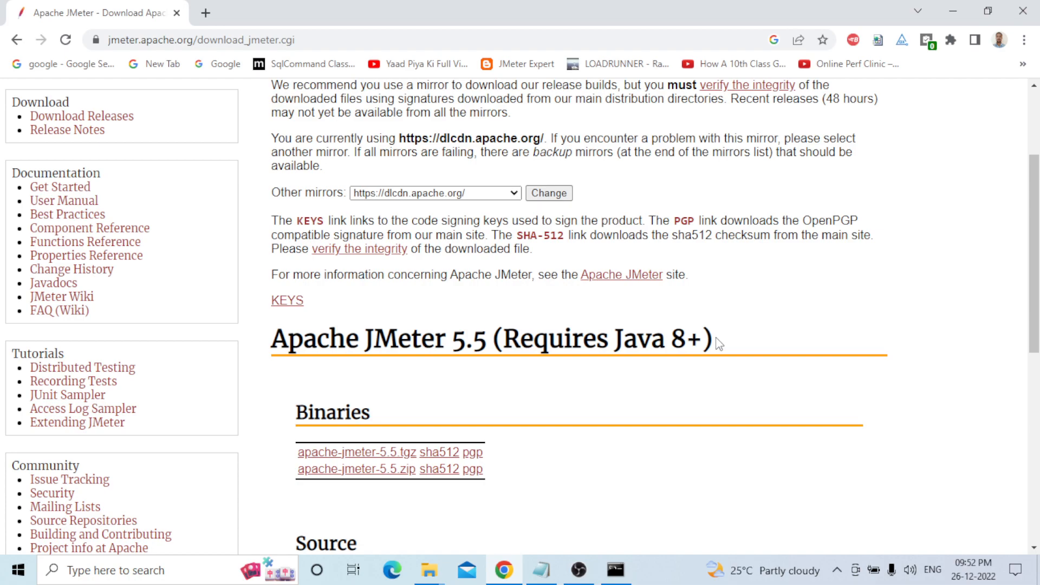
scroll(391, 404, "down", 1)
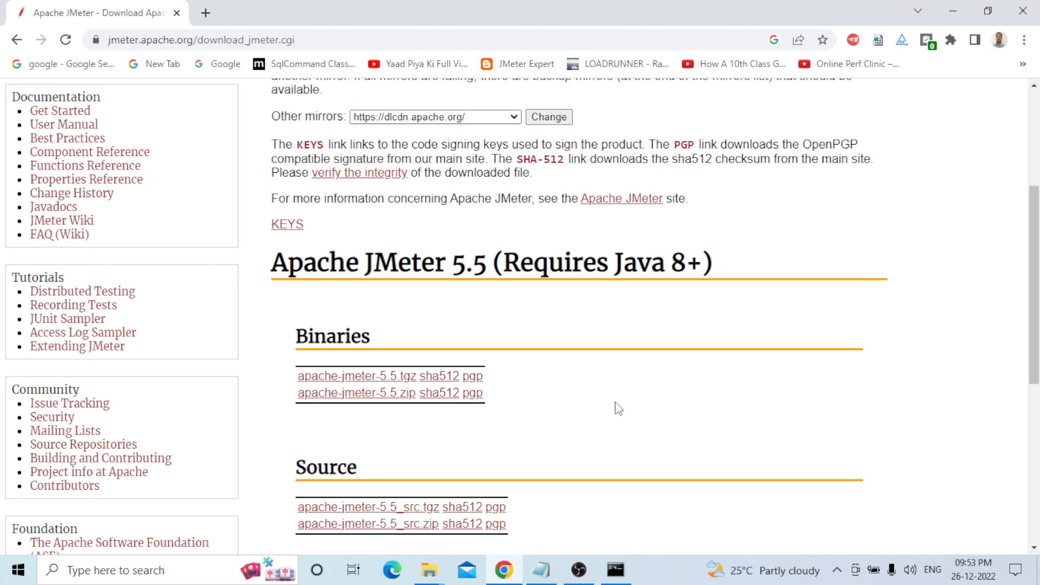
Switch to File Explorer and show the contents of Local Disk (E:).
left_click(427, 573)
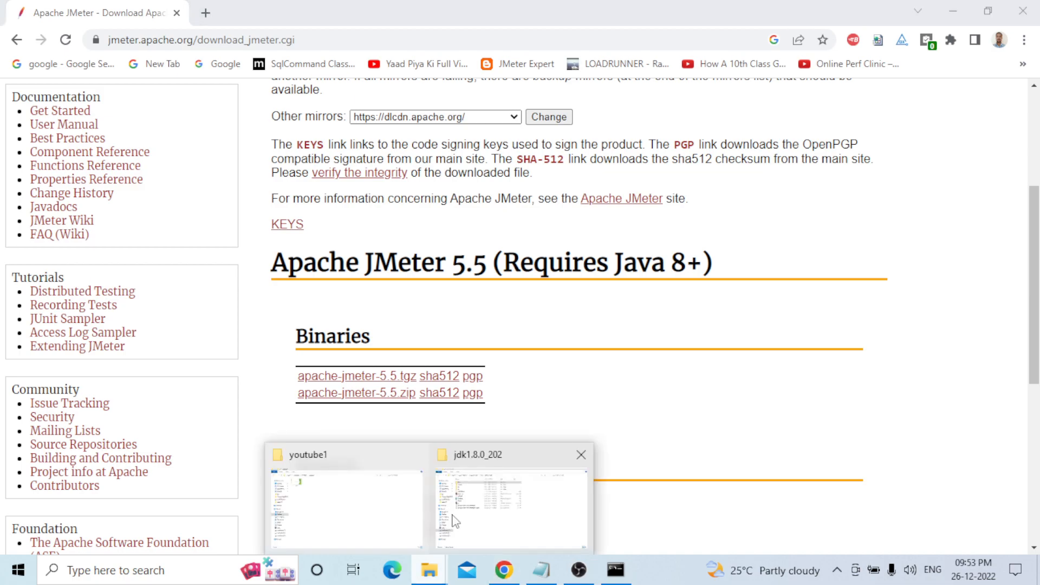
left_click(511, 517)
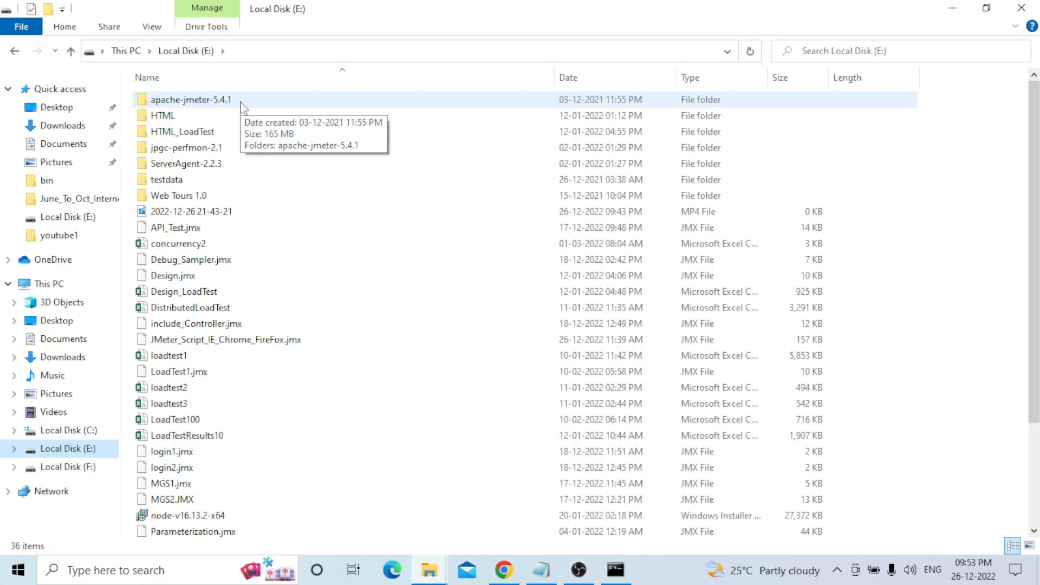